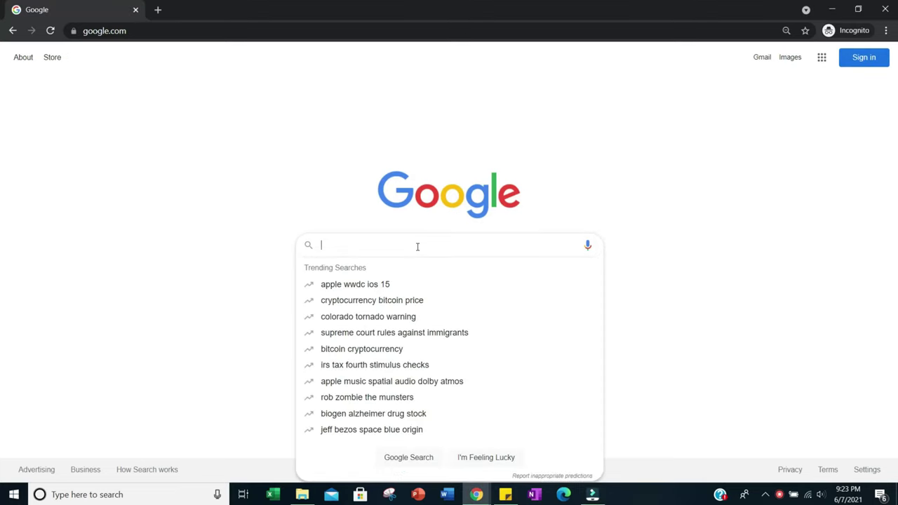
# - Enter the sample query 'how to catch fish' in the Google search box
pyautogui.write('how to catch fish')
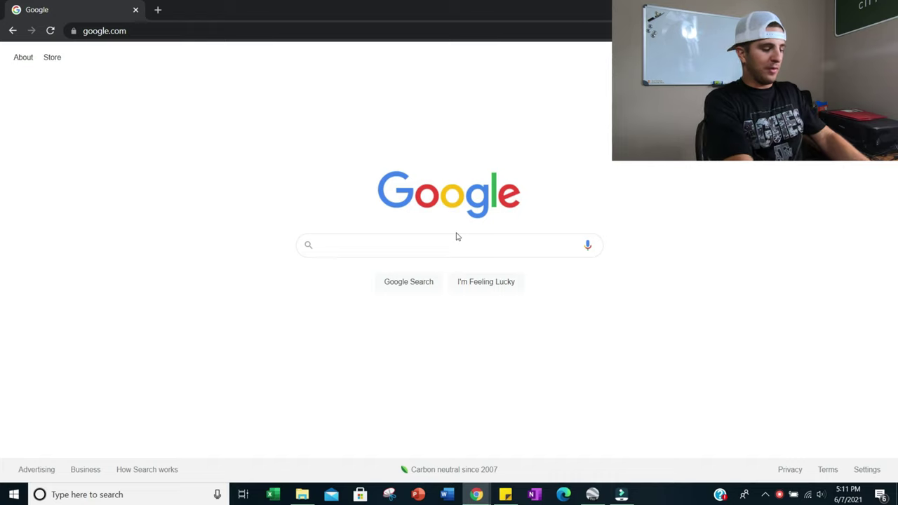
# - Search Google for 'google earth versions'
pyautogui.write('g')
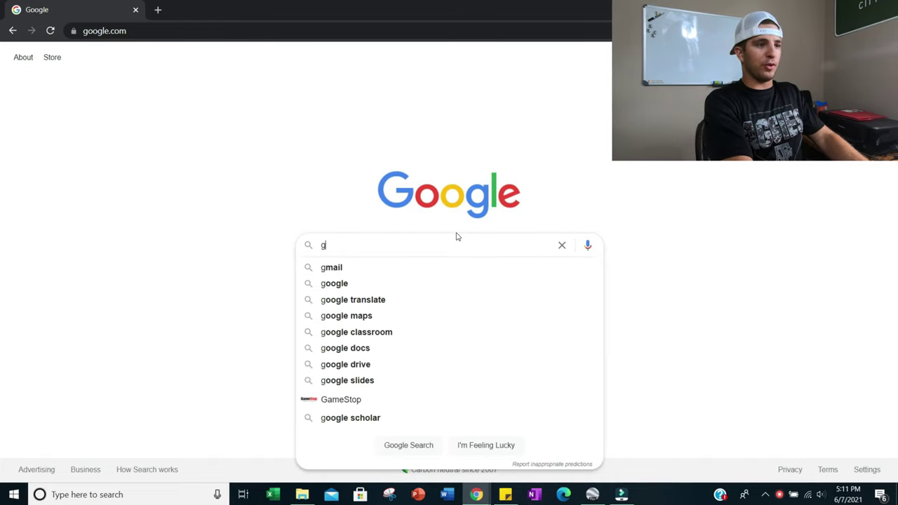
pyautogui.write('oogle earth versions')
pyautogui.press('Return')
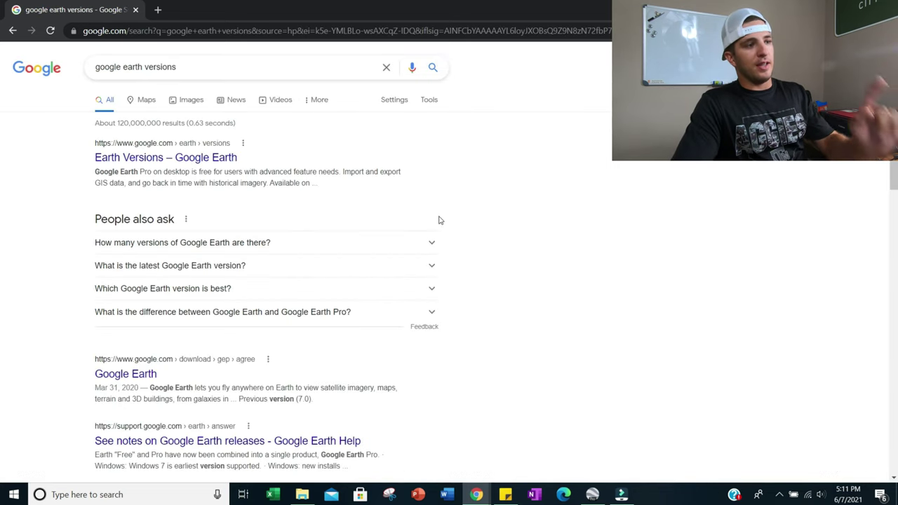
# - Open the Earth Versions – Google Earth page and scroll to the Google Earth Pro desktop section
pyautogui.click(181, 159)
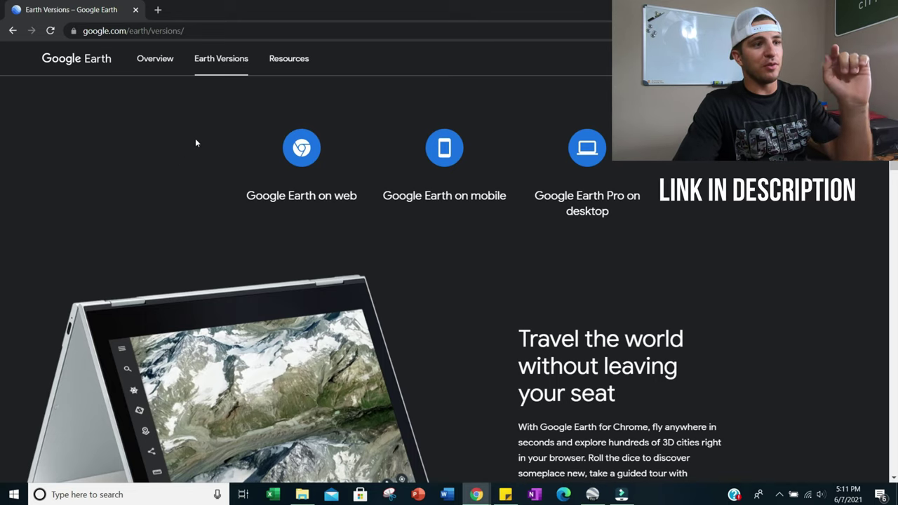
pyautogui.scroll(-12, 264, 166)
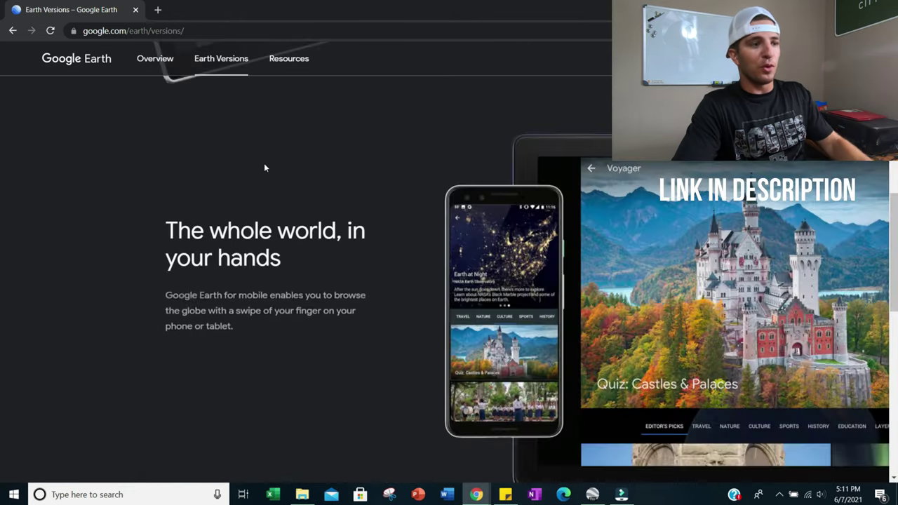
pyautogui.scroll(-4, 263, 167)
pyautogui.scroll(1, 264, 167)
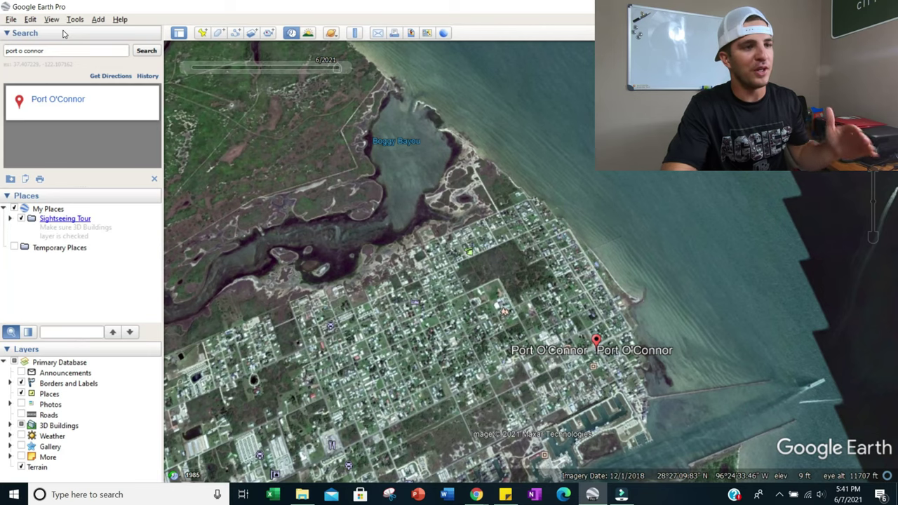
# - Centre Boggy Bayou and zoom in on the island and sand spits at its outlet
pyautogui.moveTo(398, 176); pyautogui.dragTo(482, 257)
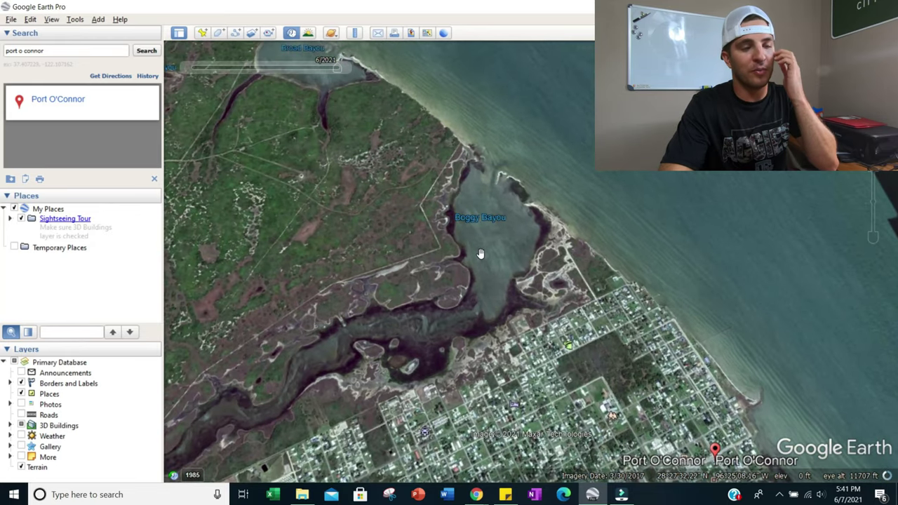
pyautogui.scroll(4, 482, 239)
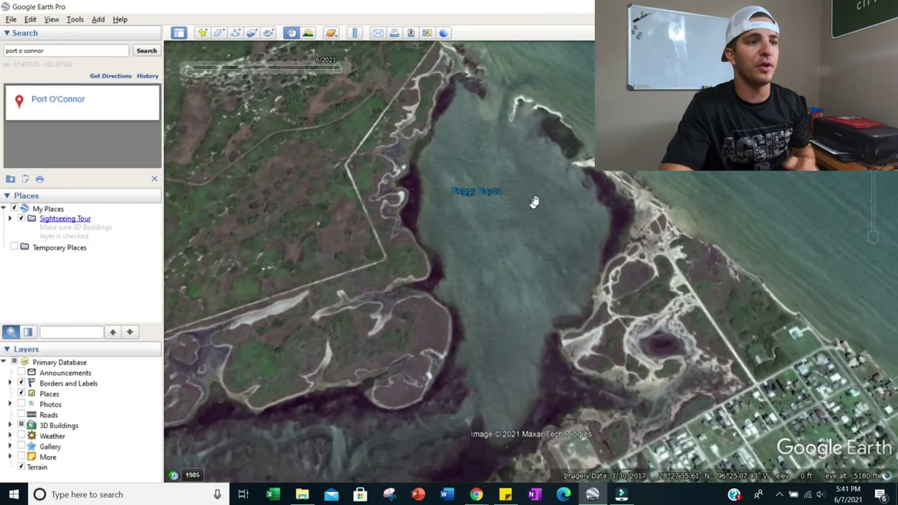
pyautogui.scroll(2, 525, 269)
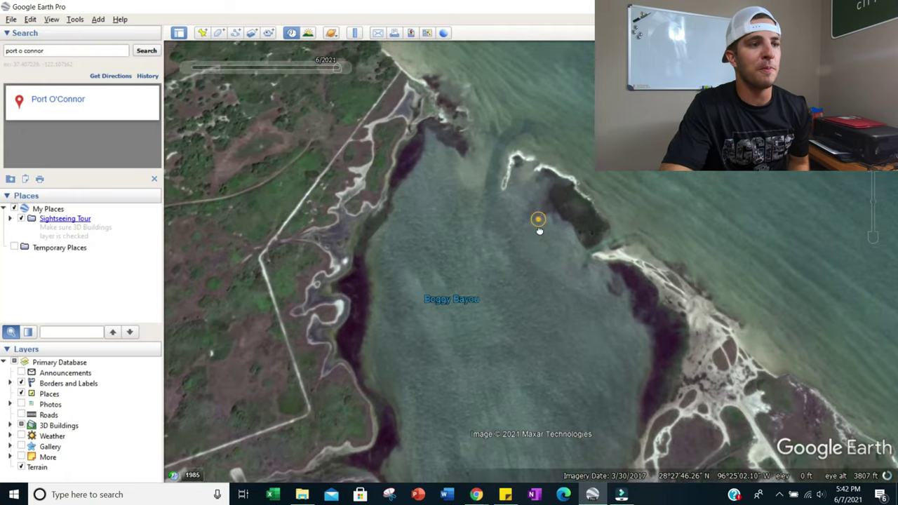
pyautogui.moveTo(537, 222); pyautogui.dragTo(541, 152)
pyautogui.moveTo(545, 186); pyautogui.dragTo(620, 381)
pyautogui.moveTo(614, 247); pyautogui.dragTo(571, 340)
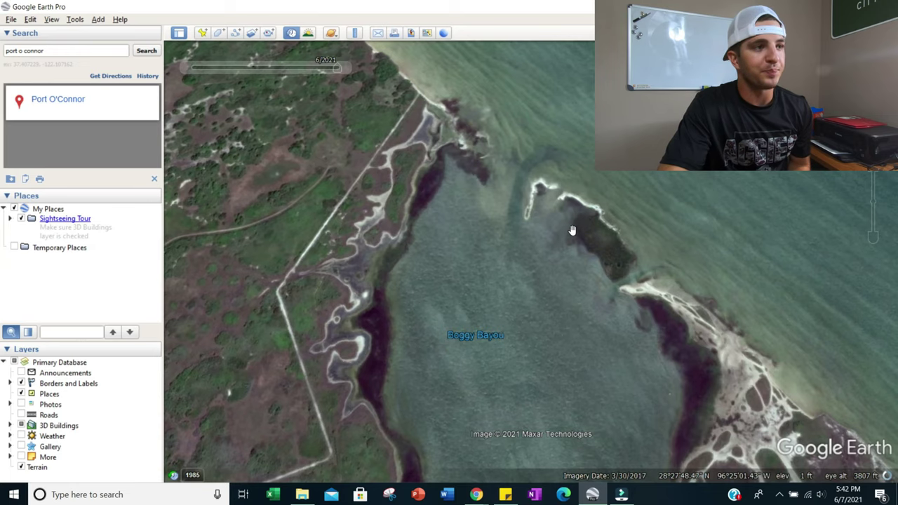
pyautogui.moveTo(570, 209)
pyautogui.mouseDown()
pyautogui.moveTo(543, 247)
pyautogui.moveTo(561, 261)
pyautogui.moveTo(561, 232)
pyautogui.mouseUp()
pyautogui.scroll(2, 561, 232)
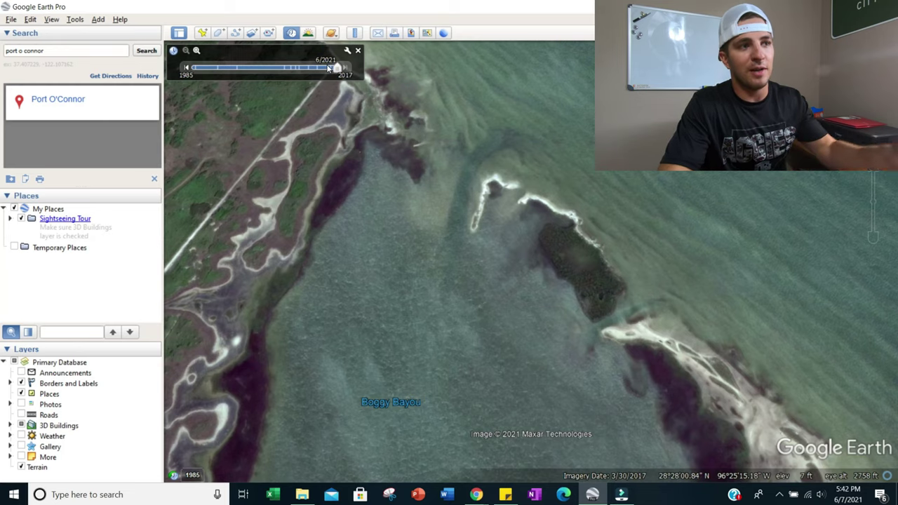
# - Step the imagery back to 3/30/2017 and pan south over the flats below the island
pyautogui.click(186, 68)
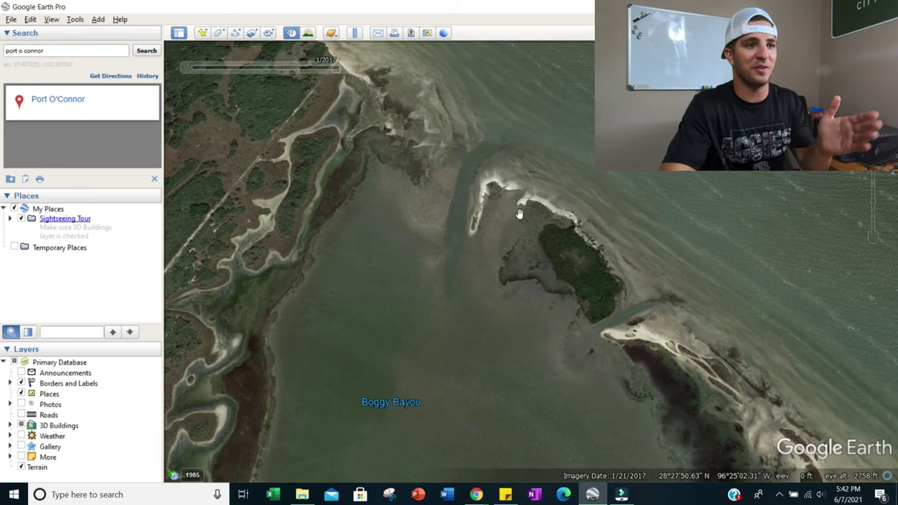
pyautogui.scroll(3, 518, 213)
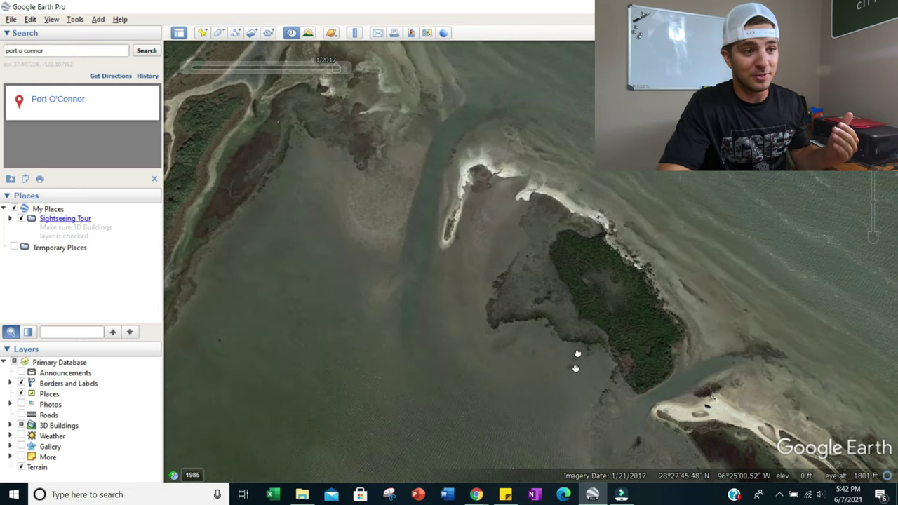
pyautogui.moveTo(577, 353); pyautogui.dragTo(569, 279)
pyautogui.moveTo(591, 310); pyautogui.dragTo(518, 390)
# - Zoom in closely on the bayou's shallow flats and marsh channels
pyautogui.scroll(2, 531, 361)
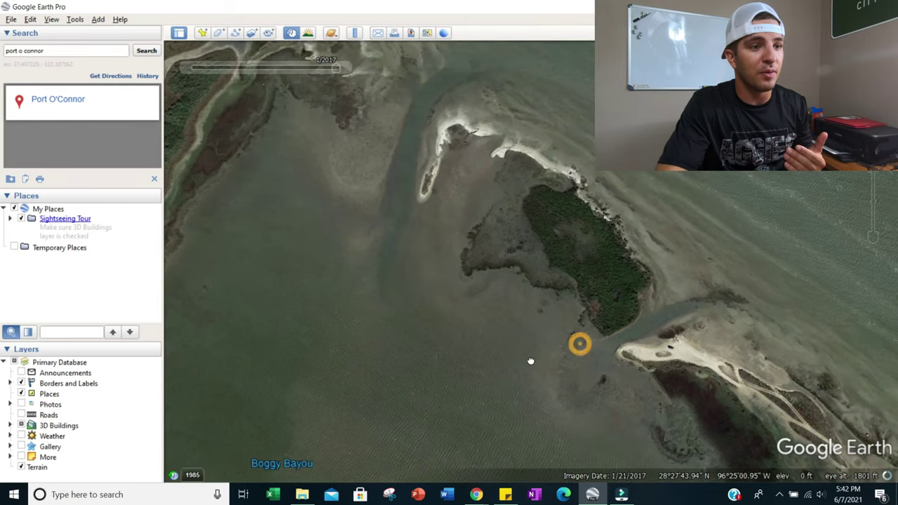
pyautogui.scroll(2, 630, 290)
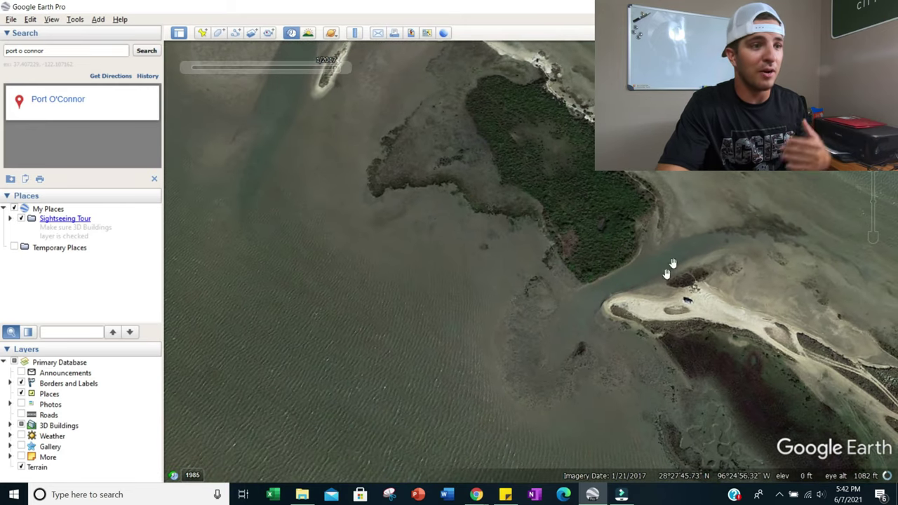
pyautogui.scroll(2, 411, 191)
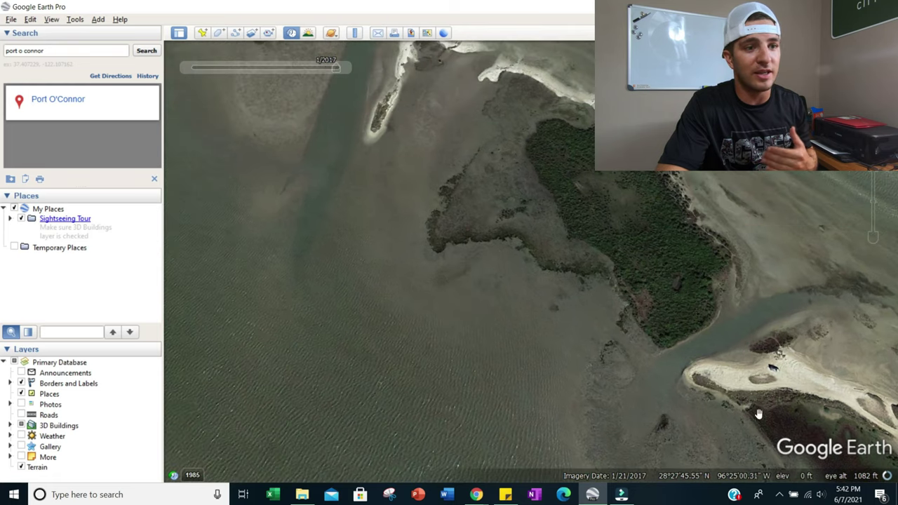
pyautogui.scroll(-4, 621, 291)
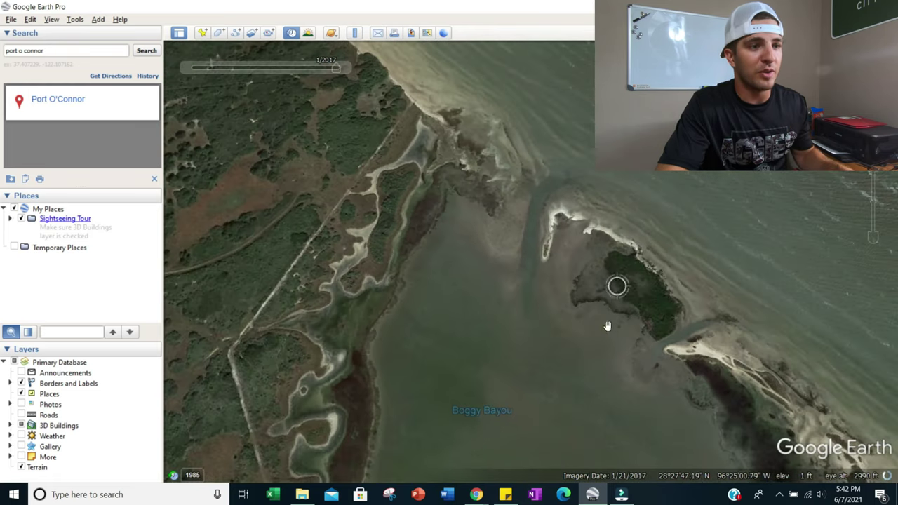
pyautogui.scroll(2, 606, 325)
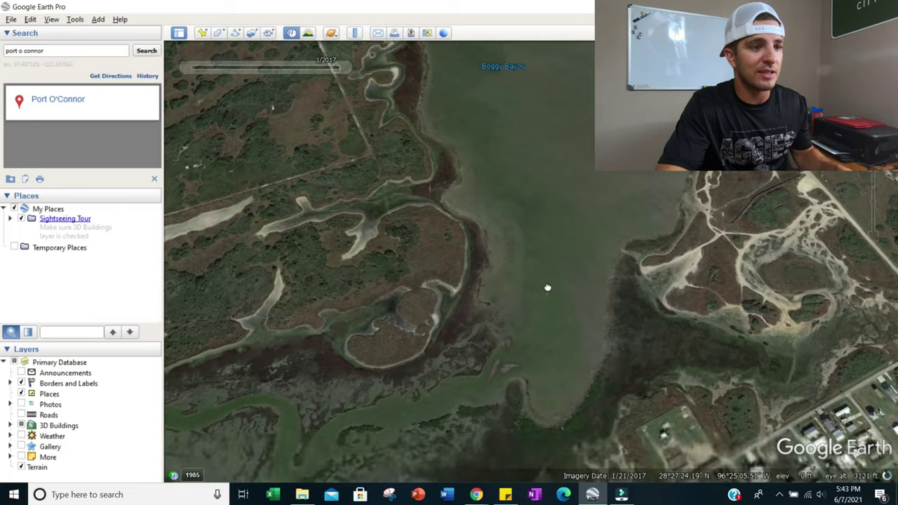
pyautogui.scroll(1, 557, 263)
pyautogui.scroll(2, 541, 278)
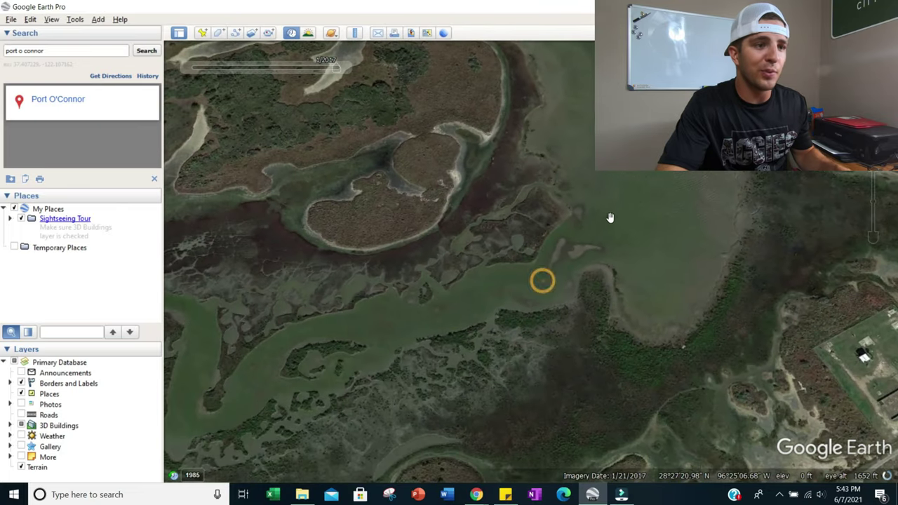
pyautogui.scroll(1, 610, 242)
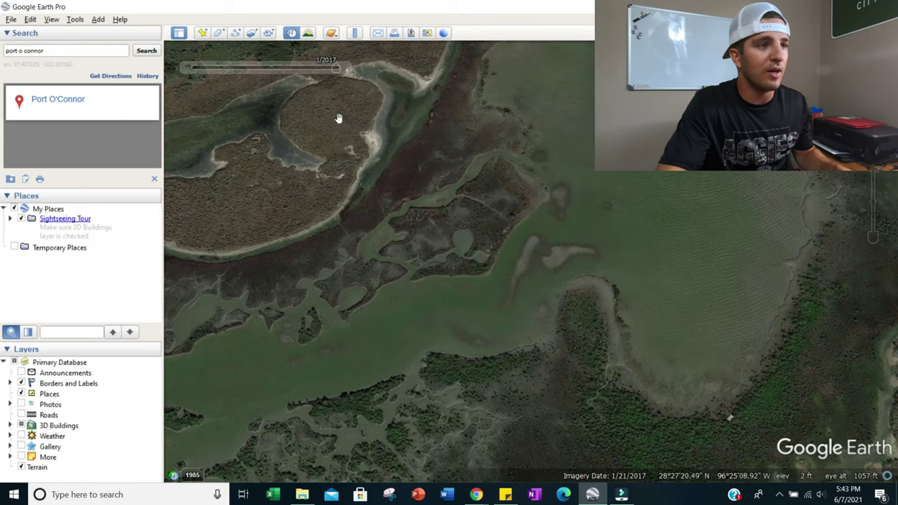
pyautogui.moveTo(344, 72)
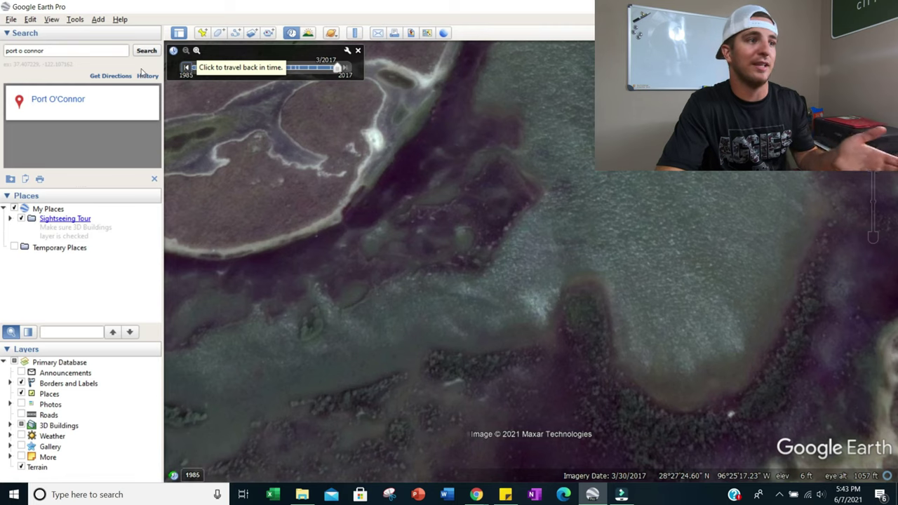
# - Step the imagery back to 1/21/2017 and pan west over the marshland
pyautogui.click(187, 68)
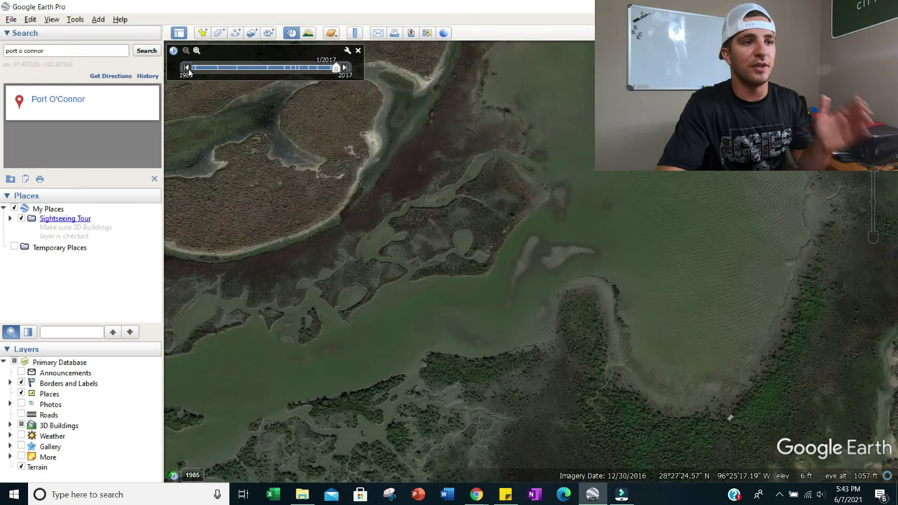
pyautogui.scroll(3, 597, 277)
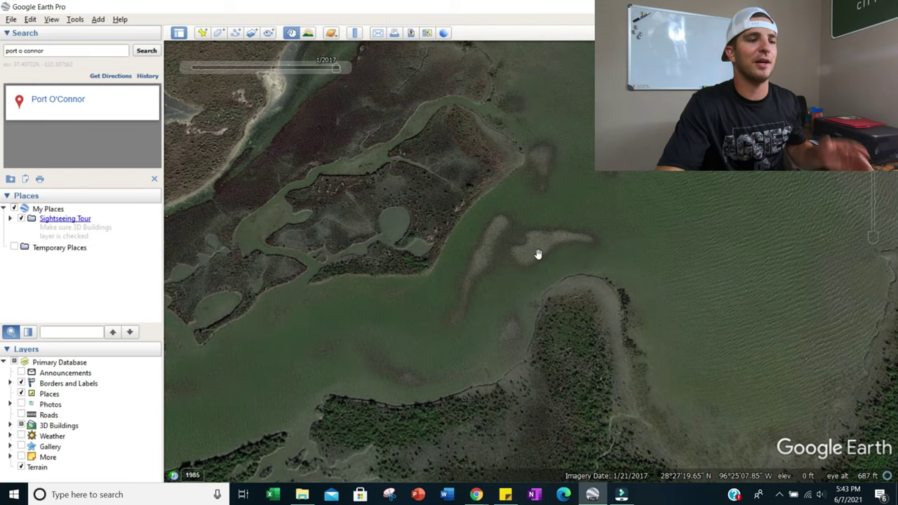
pyautogui.moveTo(523, 320); pyautogui.dragTo(627, 301)
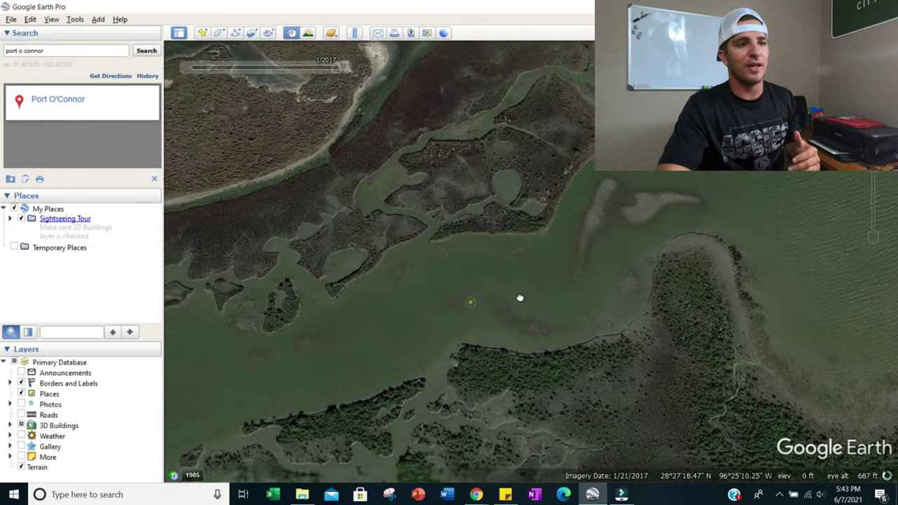
pyautogui.moveTo(519, 297); pyautogui.dragTo(595, 307)
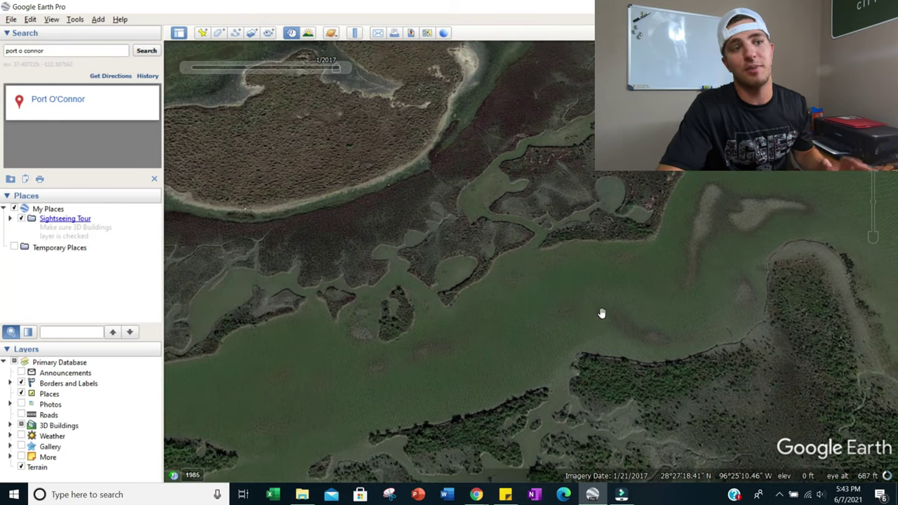
# - Zoom into a spot in the marsh, then pull back to the Boggy Bayou shoreline
pyautogui.doubleClick(673, 302)
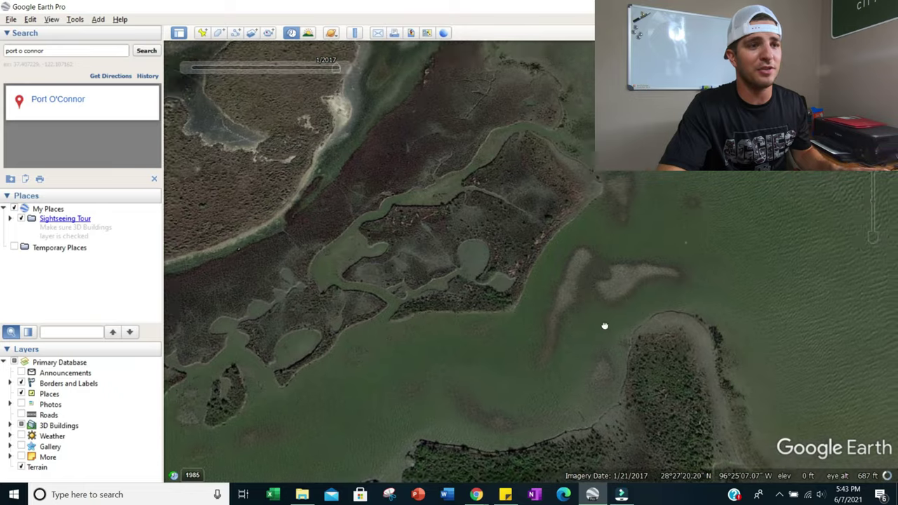
pyautogui.scroll(-5, 524, 294)
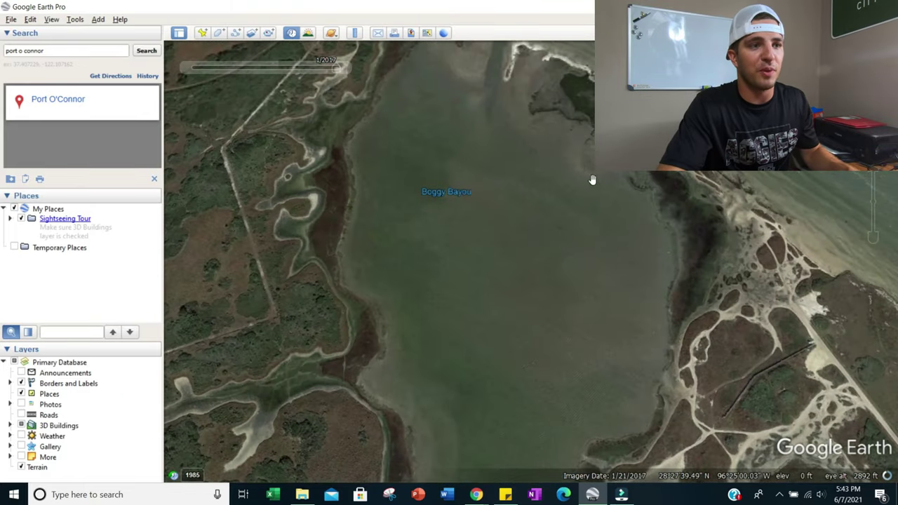
pyautogui.moveTo(581, 168); pyautogui.dragTo(588, 376)
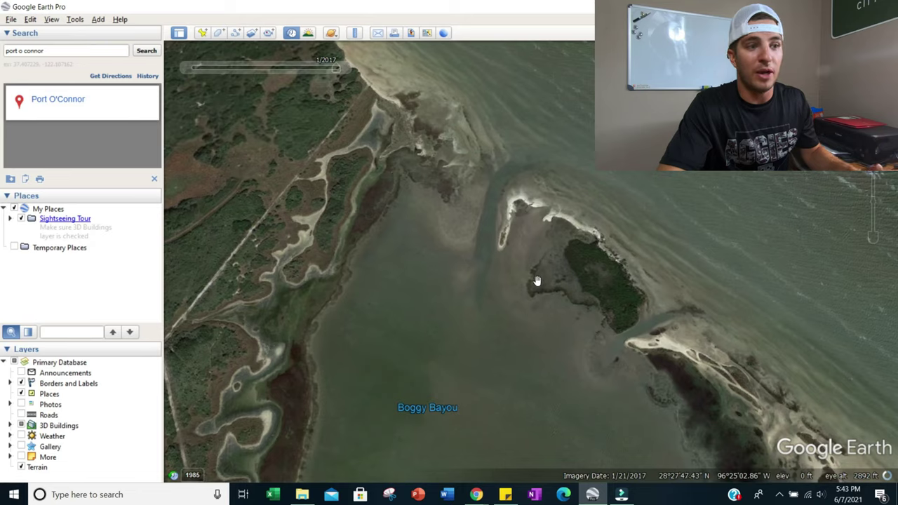